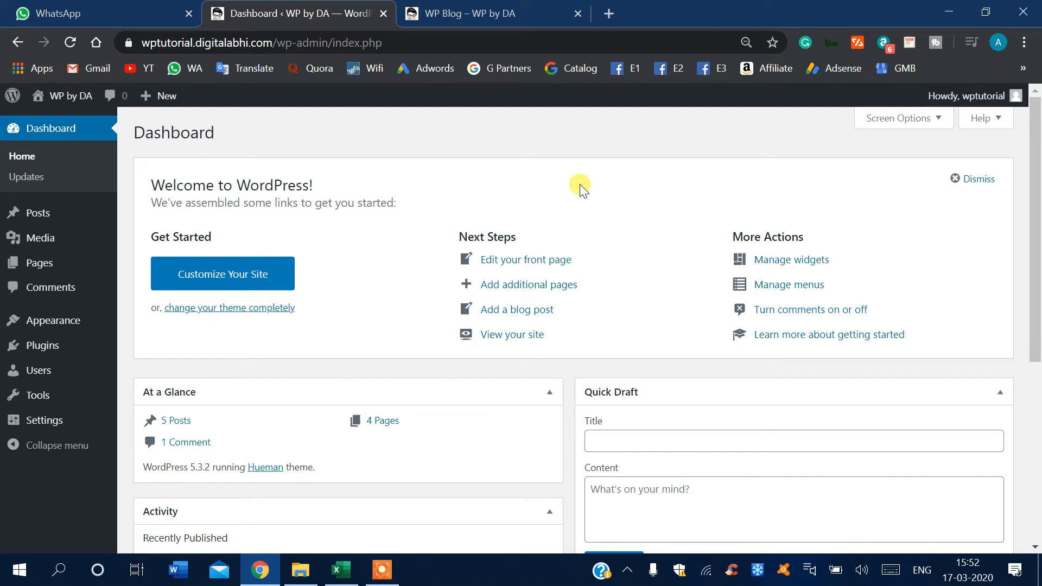
Open the site's menu management and create a new navigation menu named Primary Menu.
{"action": "mouse_move", "coordinate": [77, 319]}
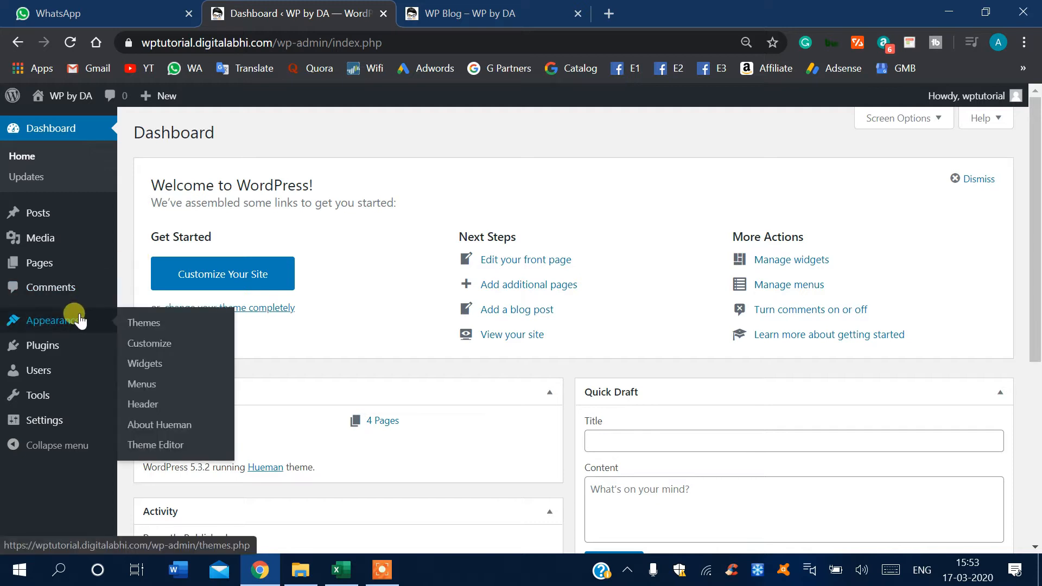
{"action": "left_click", "coordinate": [168, 389]}
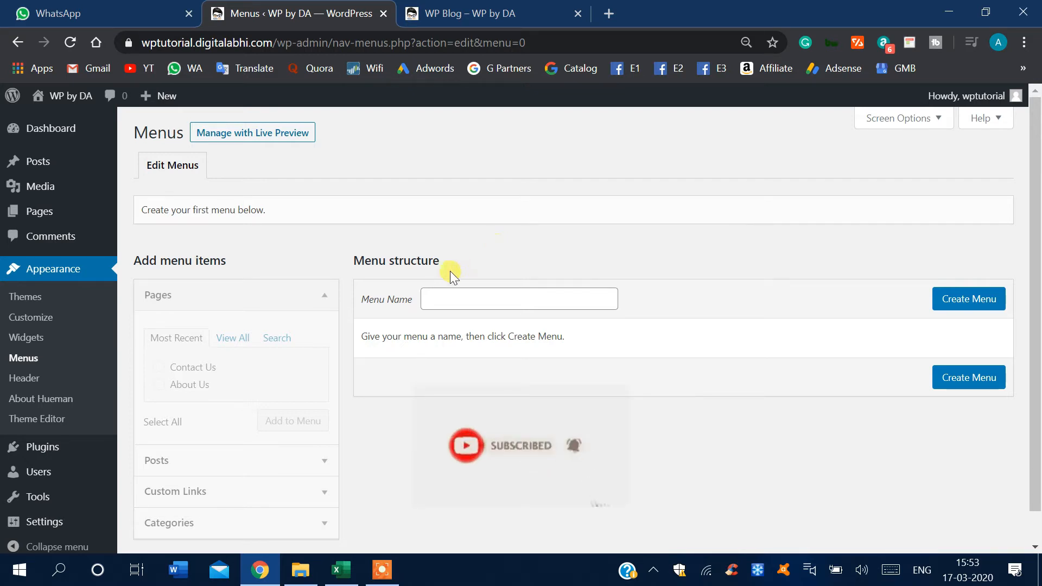
{"action": "left_click", "coordinate": [466, 296]}
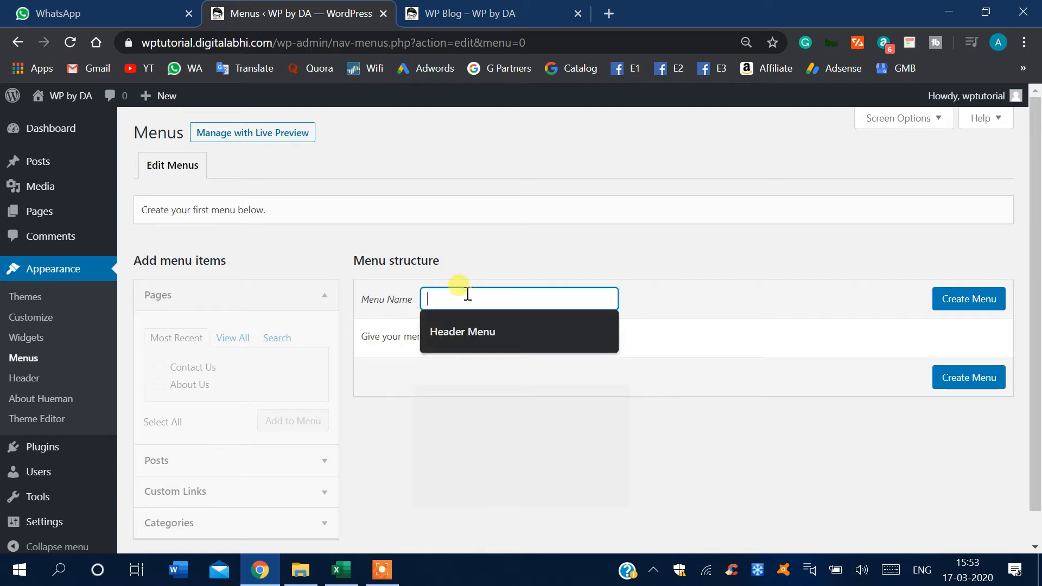
{"action": "type", "text": "Primary Menu"}
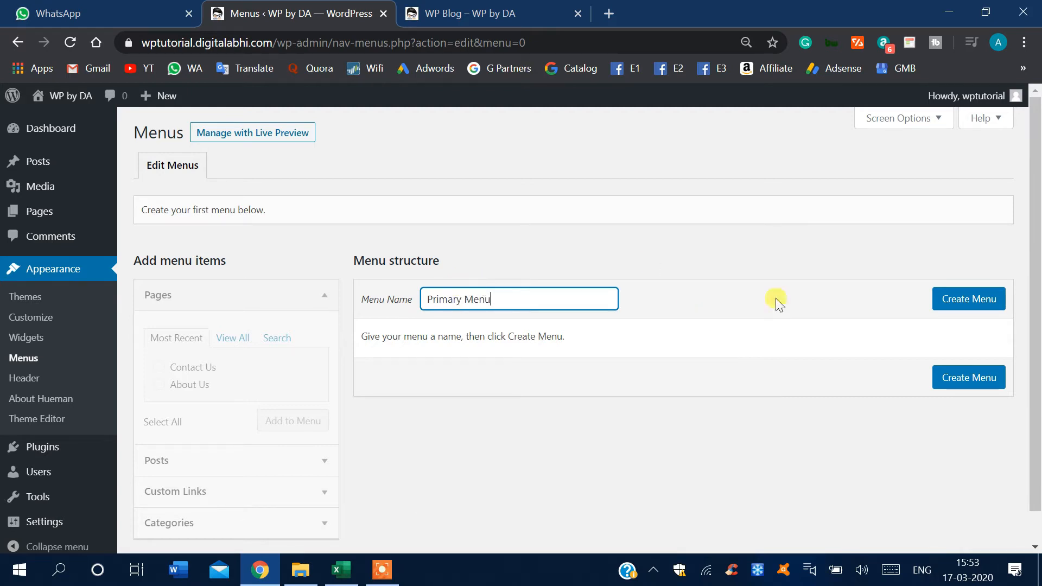
{"action": "left_click", "coordinate": [963, 299]}
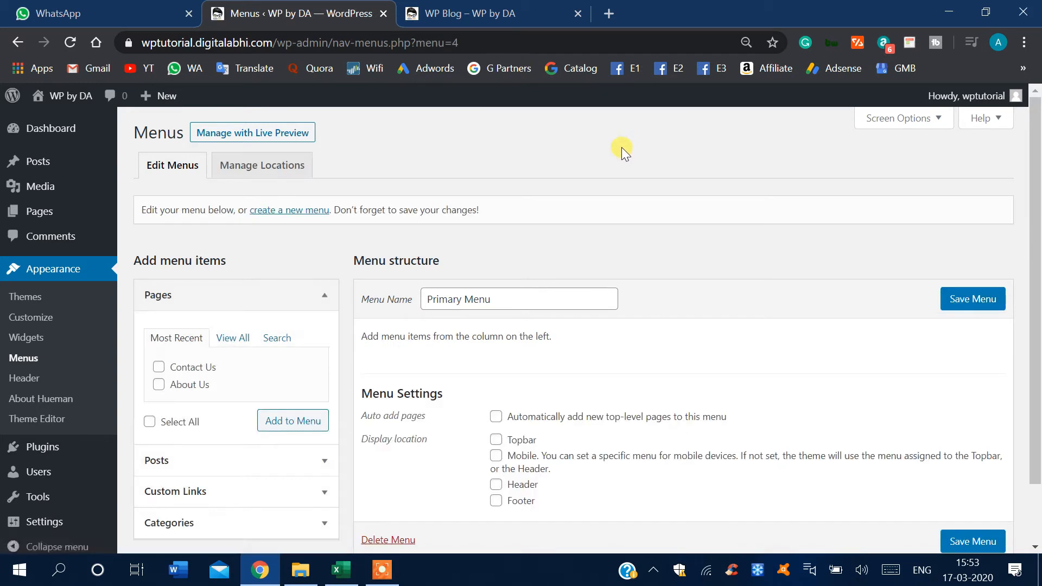
Add the pages HomePage 2.0, WP Blog, About Us and Contact Us to Primary Menu.
{"action": "scroll", "coordinate": [621, 147], "scroll_direction": "down", "scroll_amount": 1}
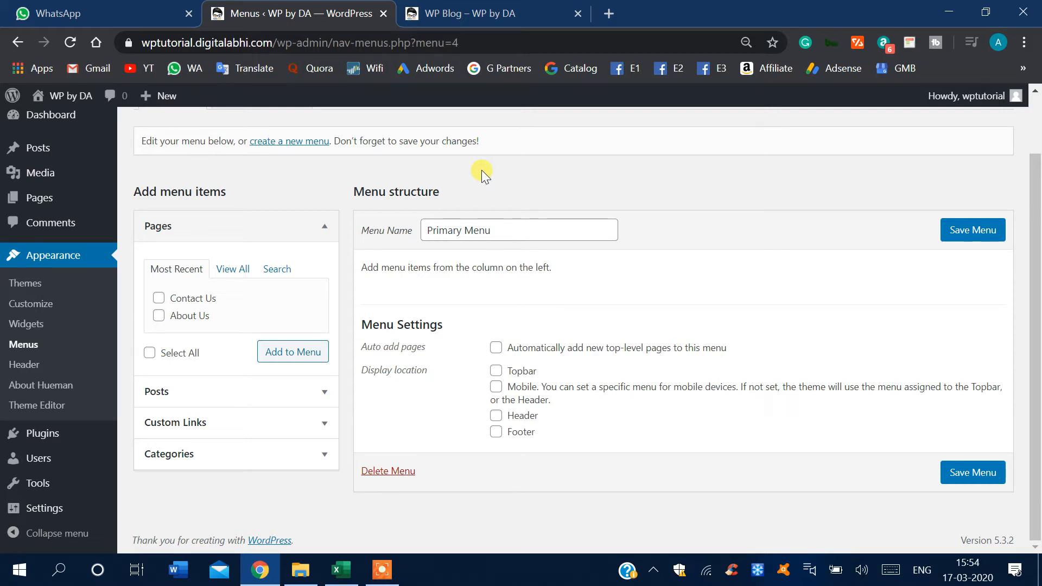
{"action": "left_click", "coordinate": [233, 269]}
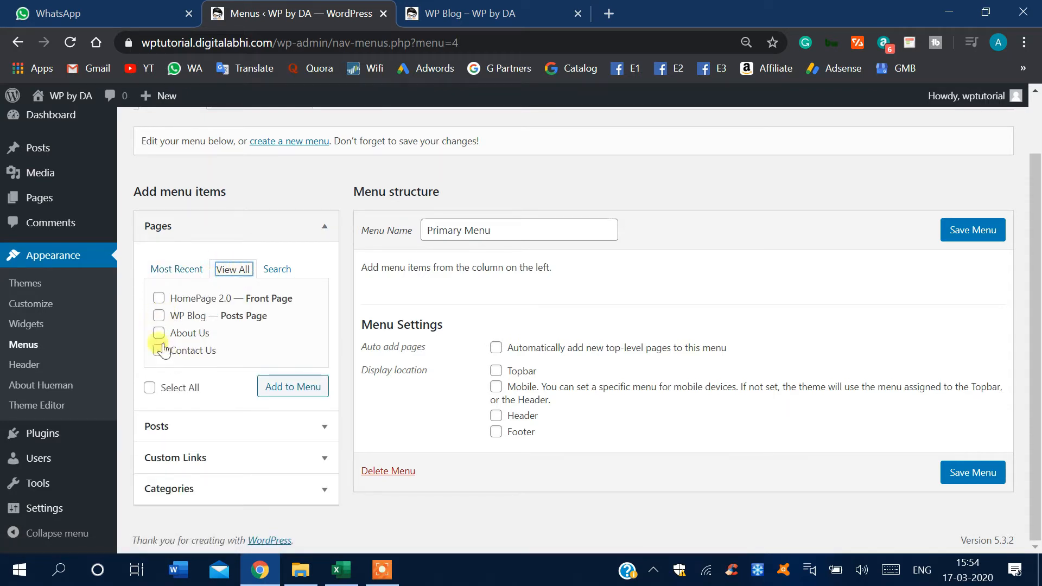
{"action": "left_click", "coordinate": [159, 298]}
{"action": "left_click", "coordinate": [159, 315]}
{"action": "left_click", "coordinate": [159, 333]}
{"action": "left_click", "coordinate": [159, 350]}
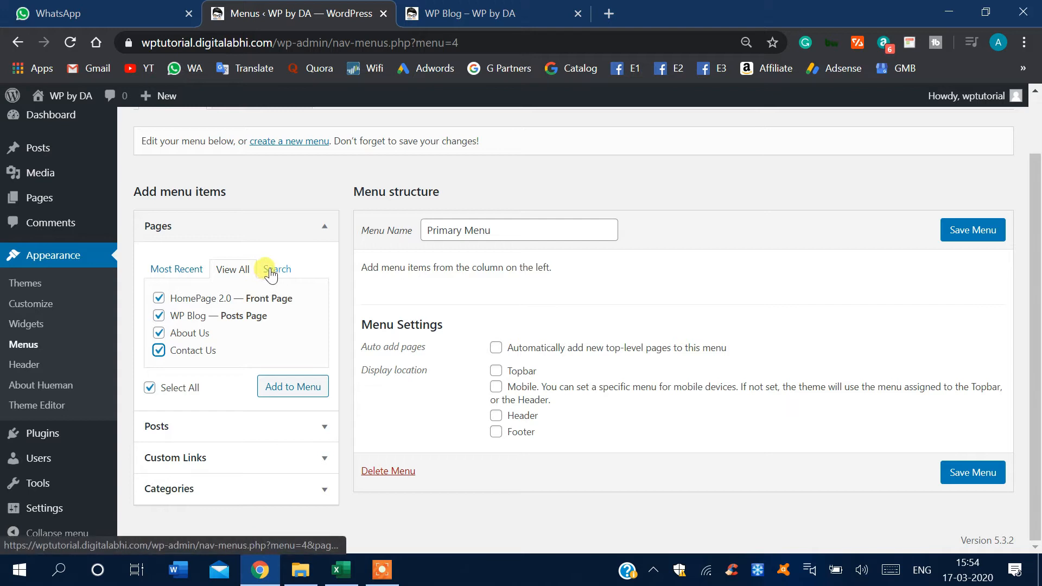
{"action": "left_click", "coordinate": [305, 393]}
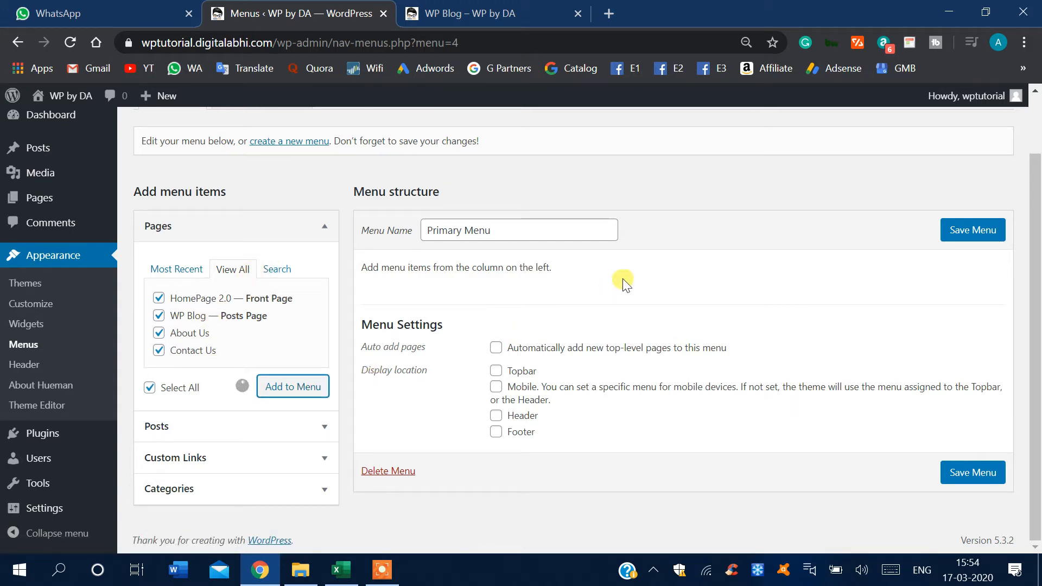
Move the Contact Us item above About Us in the menu structure and save the menu.
{"action": "scroll", "coordinate": [679, 233], "scroll_direction": "down", "scroll_amount": 1}
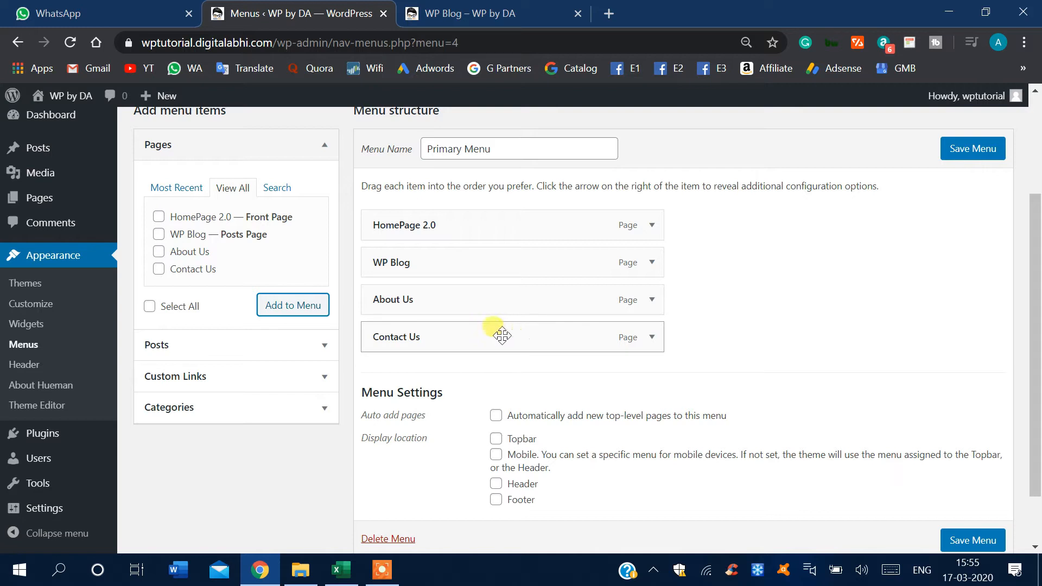
{"action": "left_click_drag", "start_coordinate": [502, 336], "coordinate": [586, 286]}
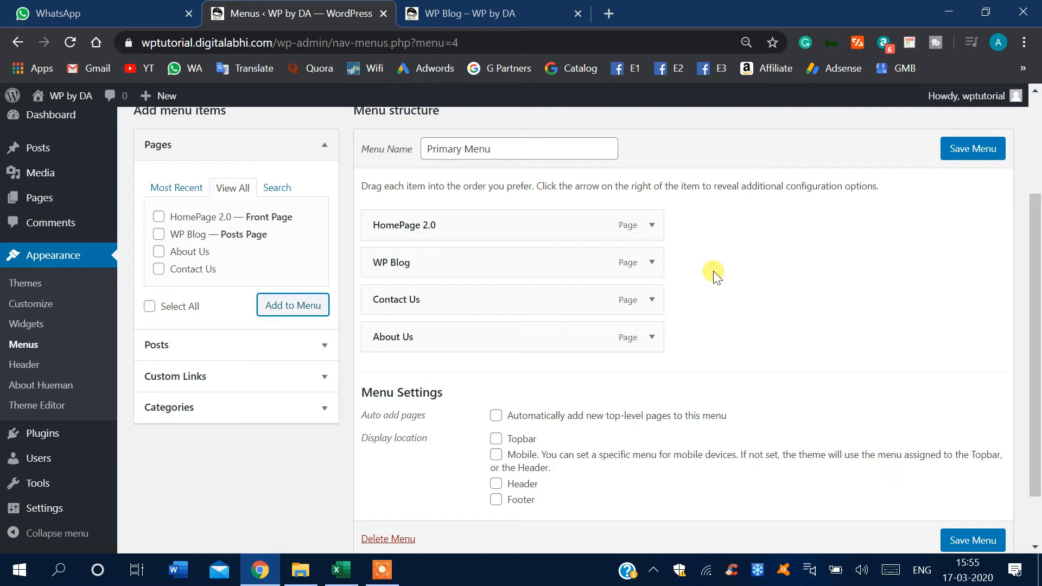
{"action": "scroll", "coordinate": [714, 272], "scroll_direction": "down", "scroll_amount": 2}
{"action": "left_click", "coordinate": [972, 470]}
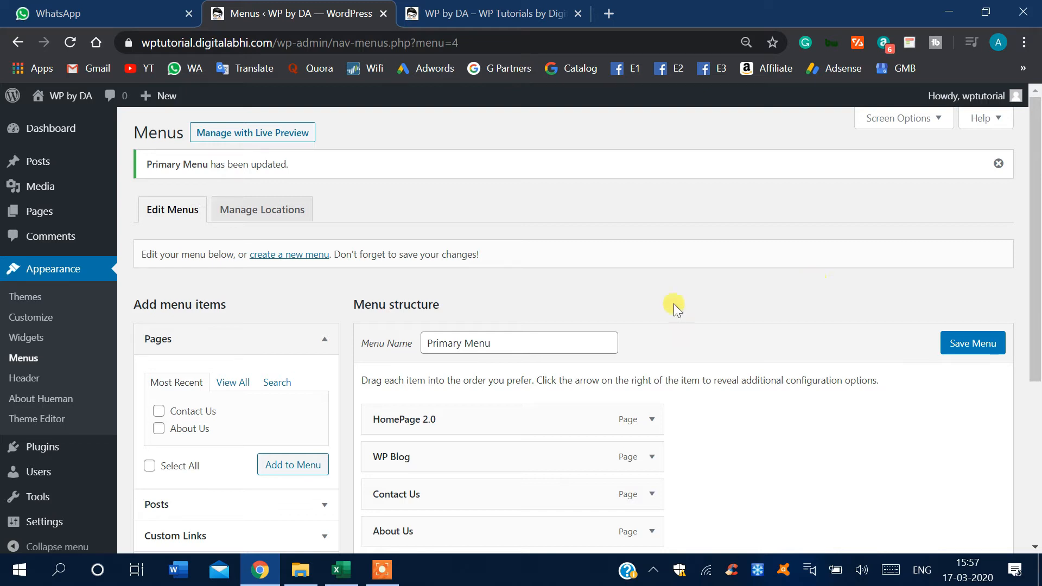
Open the theme Customizer in a separate browser tab and switch to it.
{"action": "right_click", "coordinate": [44, 330]}
{"action": "left_click", "coordinate": [60, 333]}
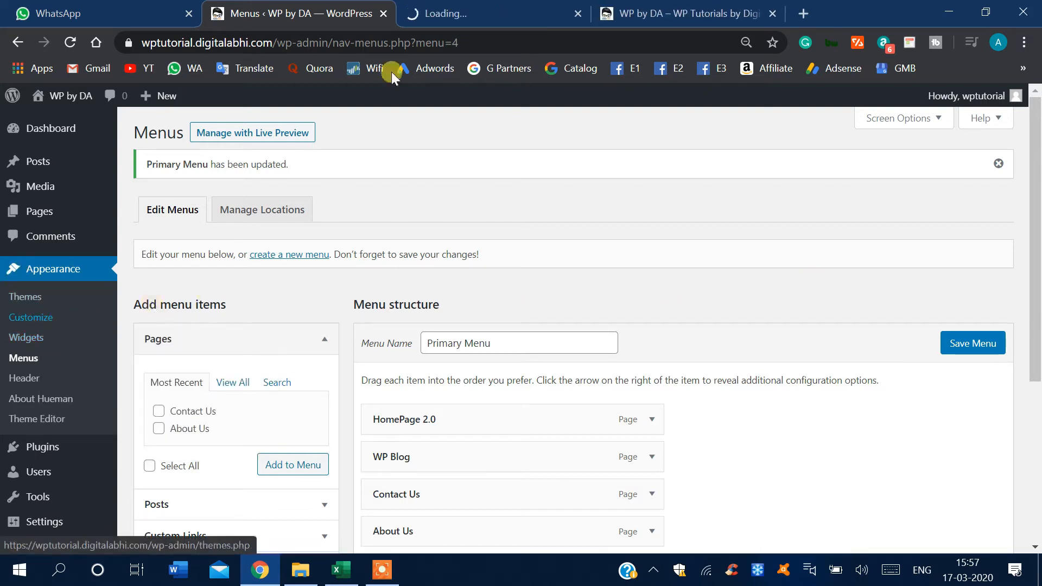
{"action": "left_click", "coordinate": [477, 7]}
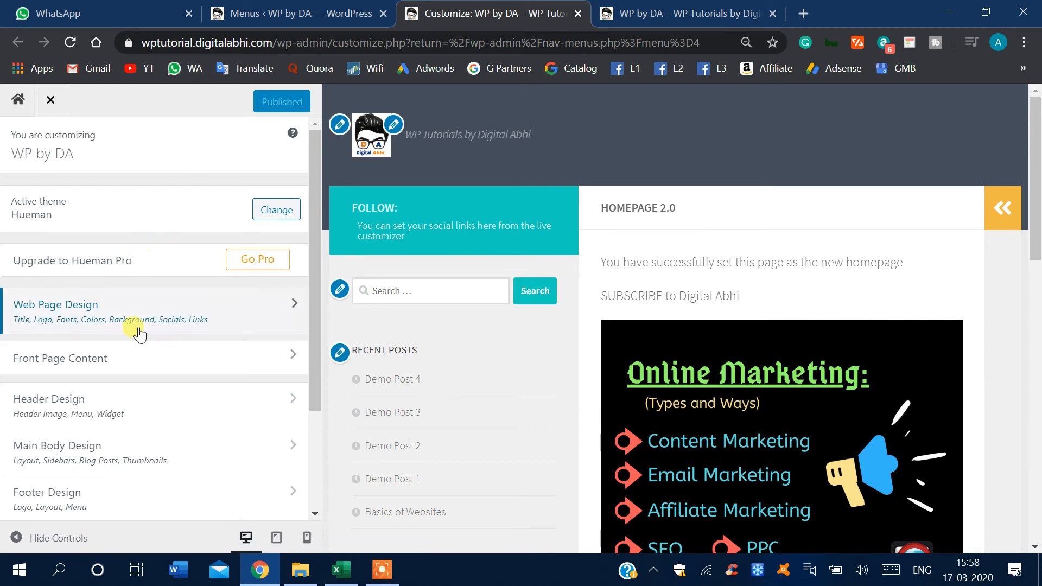
Assign Primary Menu to the Topbar location in the Customizer and publish the change.
{"action": "scroll", "coordinate": [136, 331], "scroll_direction": "down", "scroll_amount": 3}
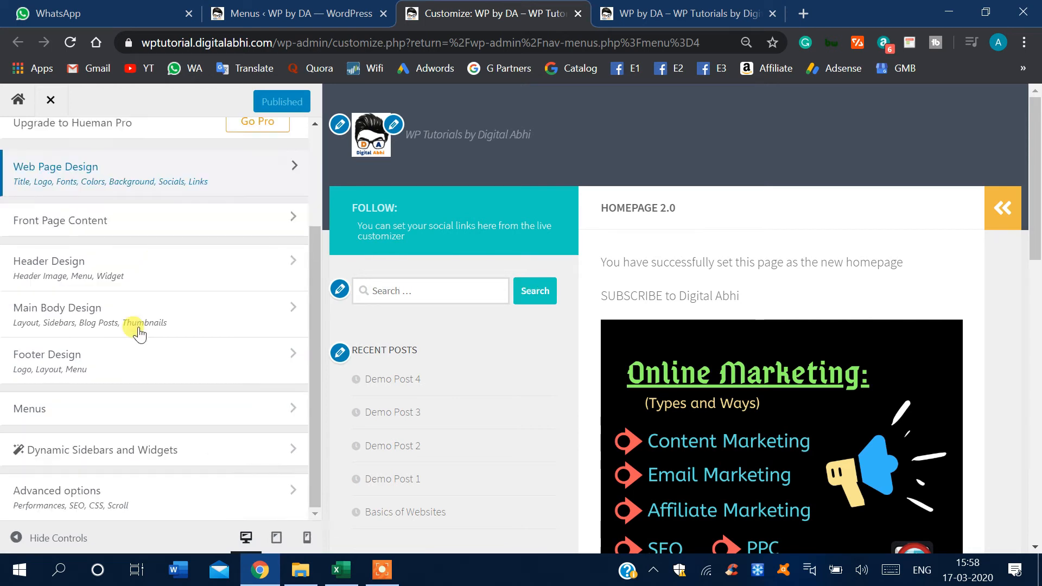
{"action": "left_click", "coordinate": [161, 416]}
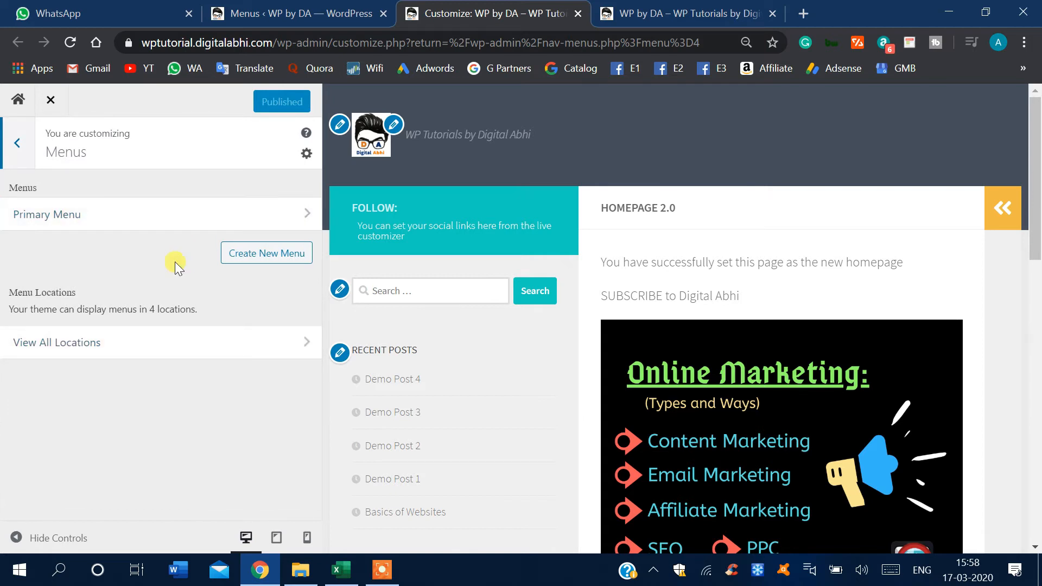
{"action": "left_click", "coordinate": [176, 217]}
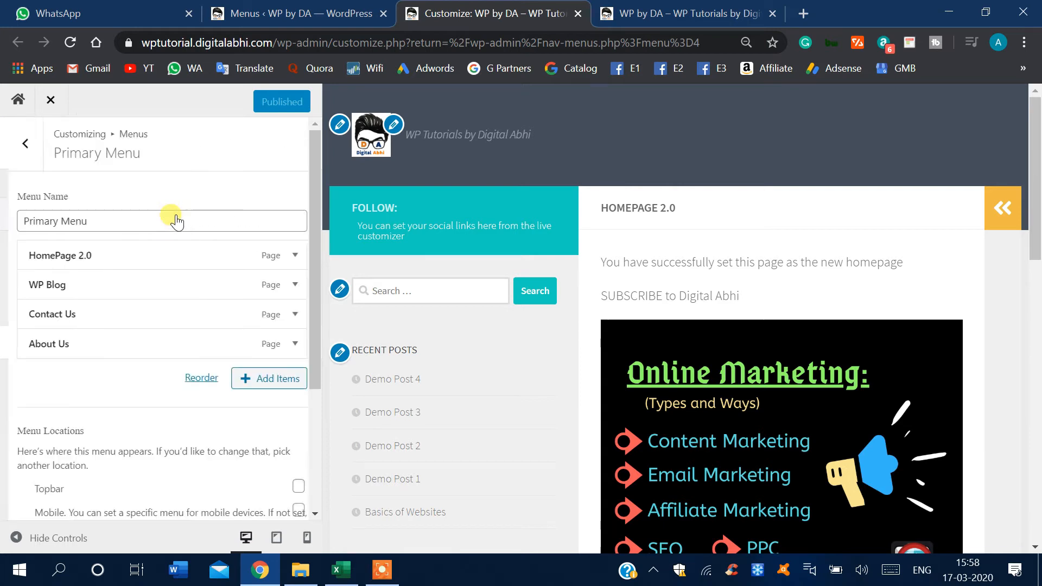
{"action": "scroll", "coordinate": [96, 230], "scroll_direction": "down", "scroll_amount": 3}
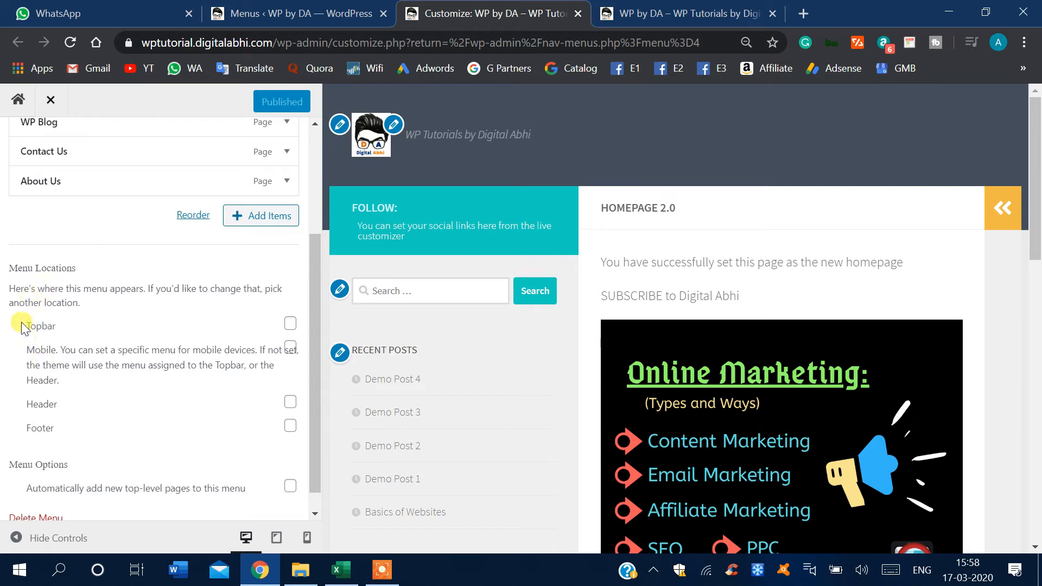
{"action": "left_click", "coordinate": [290, 324]}
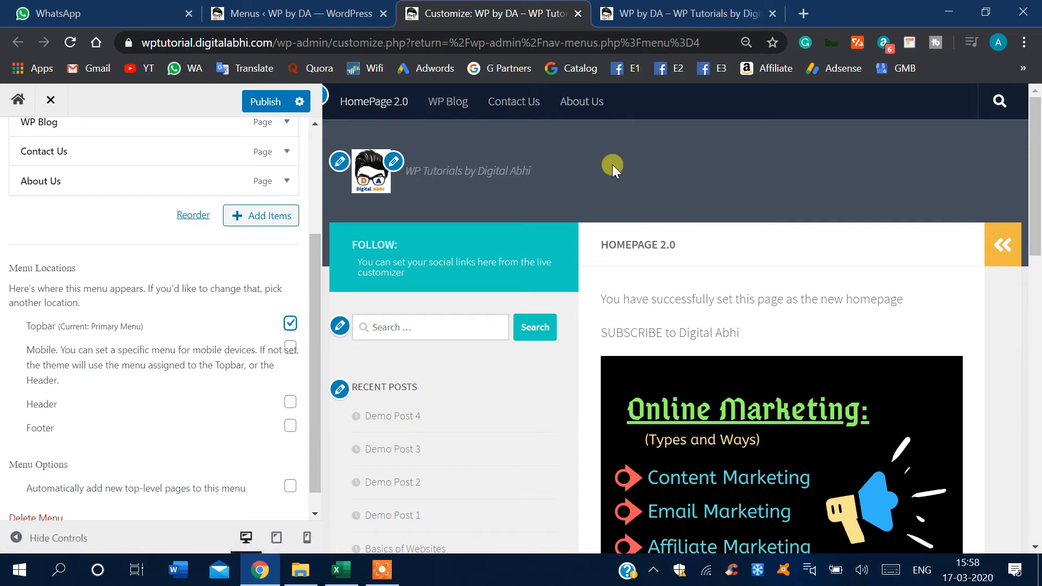
{"action": "left_click", "coordinate": [263, 104]}
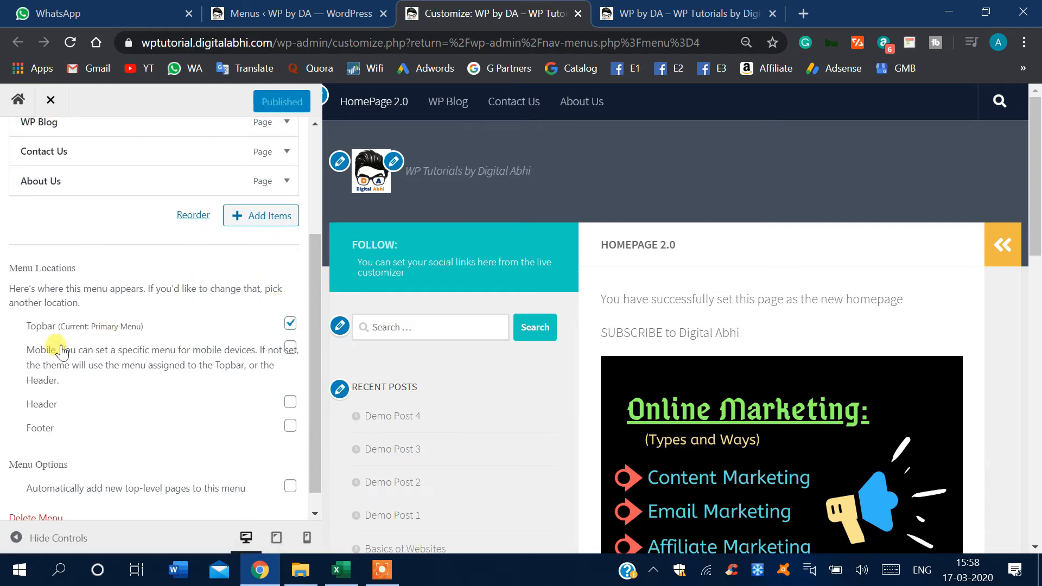
Close the Customizer and reload the live homepage to check its topbar menu.
{"action": "left_click", "coordinate": [48, 99]}
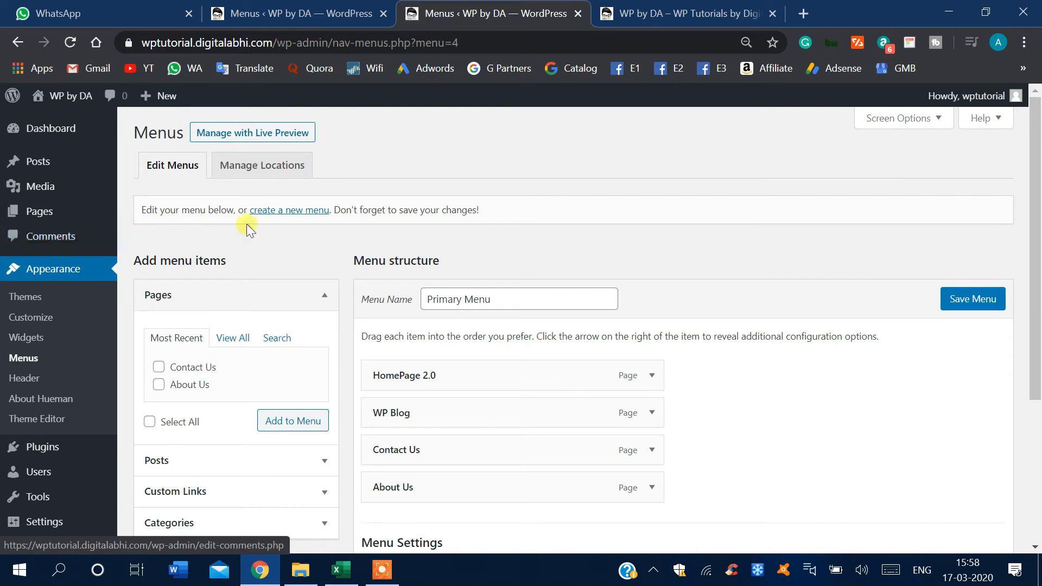
{"action": "left_click", "coordinate": [645, 13]}
{"action": "left_click", "coordinate": [70, 43]}
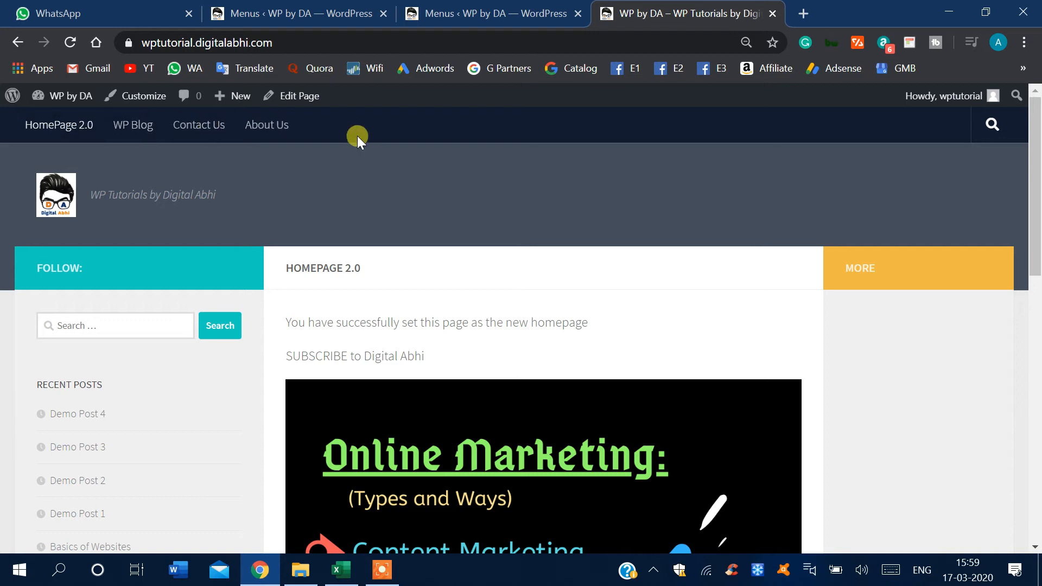
Return to the menu editor and add the posts Demo Post 1 to Demo Post 4 to Primary Menu.
{"action": "key", "text": "ctrl+shift+Tab"}
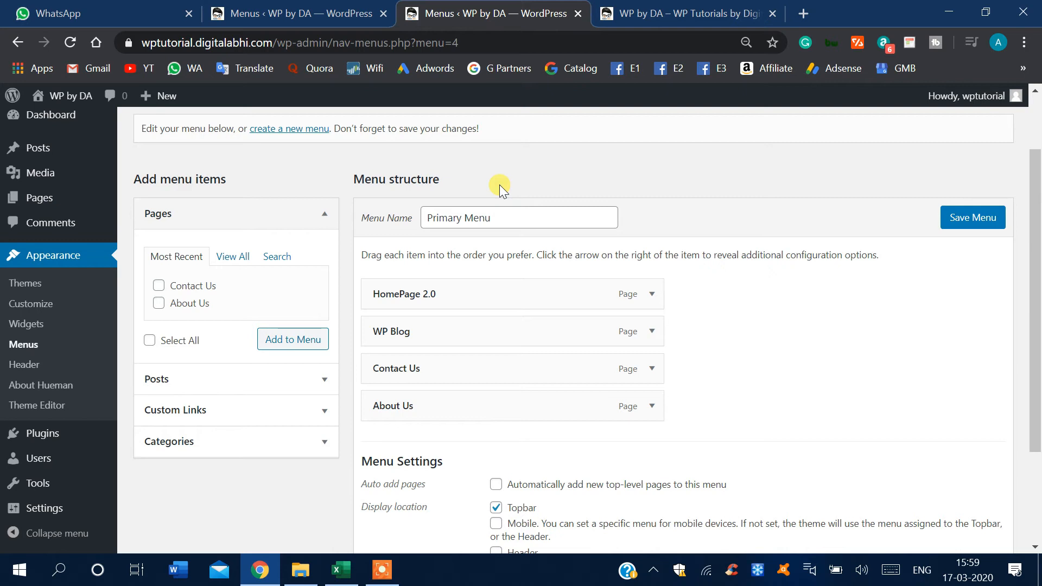
{"action": "left_click", "coordinate": [288, 379]}
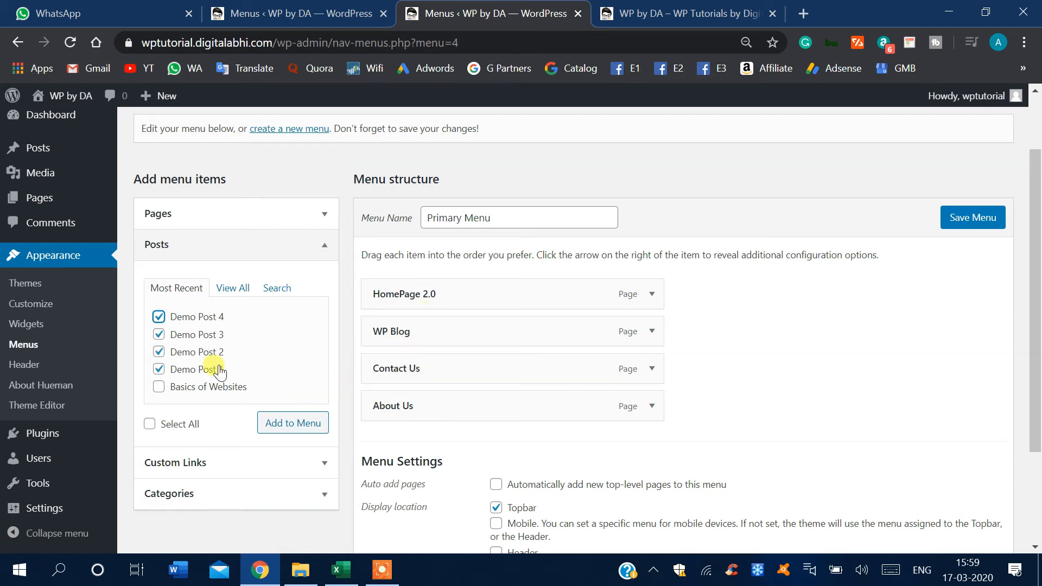
{"action": "left_click", "coordinate": [285, 425]}
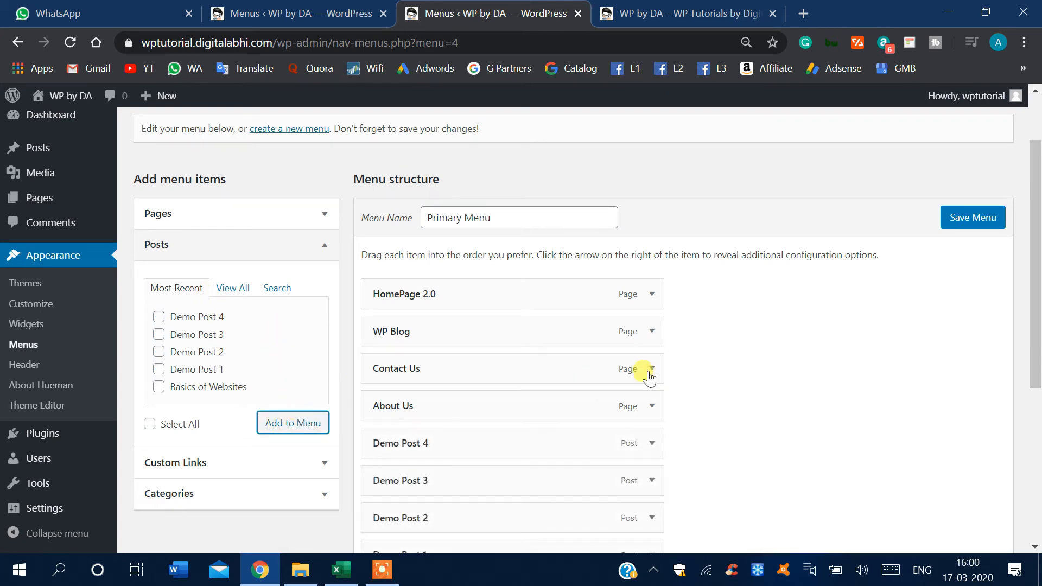
Reorder the menu so Demo Post 4, 3, 2 and 1 sit between WP Blog and Contact Us.
{"action": "scroll", "coordinate": [712, 345], "scroll_direction": "down", "scroll_amount": 1}
{"action": "left_click_drag", "start_coordinate": [448, 363], "coordinate": [442, 286]}
{"action": "left_click_drag", "start_coordinate": [428, 398], "coordinate": [418, 323]}
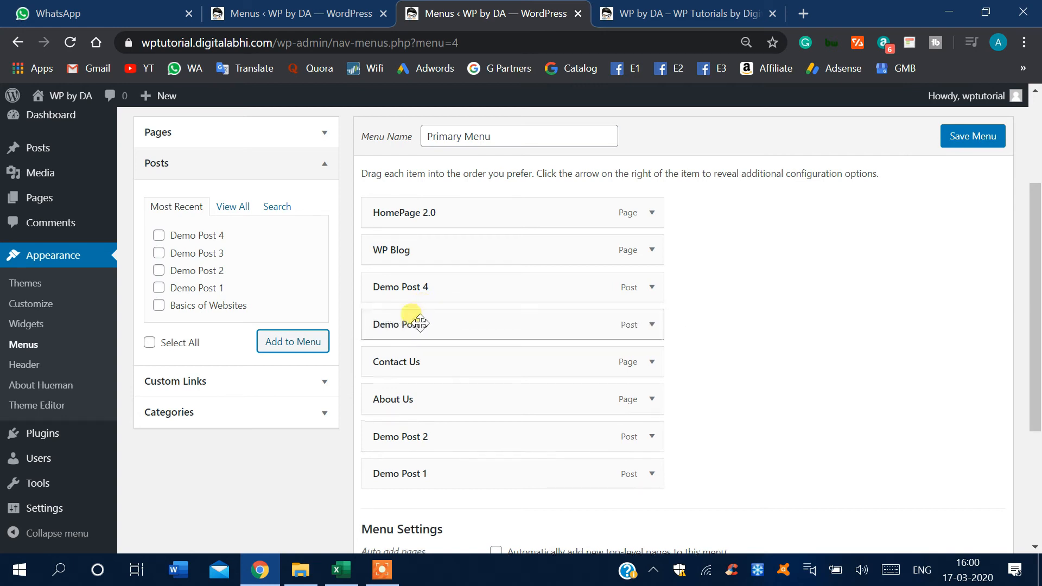
{"action": "left_click_drag", "start_coordinate": [414, 435], "coordinate": [391, 360]}
{"action": "left_click_drag", "start_coordinate": [411, 471], "coordinate": [380, 396]}
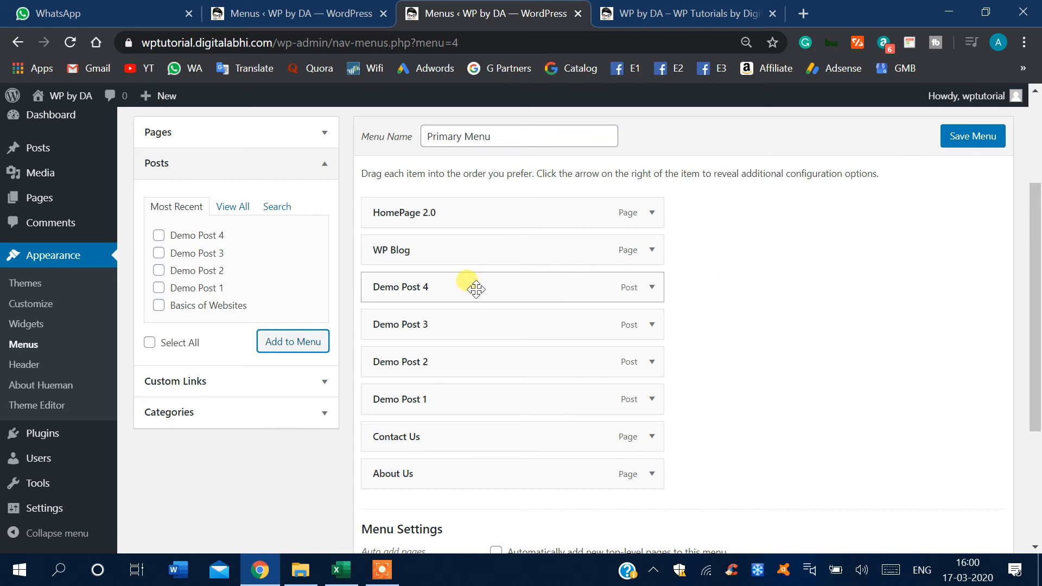
Nest the four demo posts as sub items under WP Blog and save the menu.
{"action": "left_click_drag", "start_coordinate": [472, 284], "coordinate": [524, 287]}
{"action": "left_click_drag", "start_coordinate": [451, 326], "coordinate": [525, 391]}
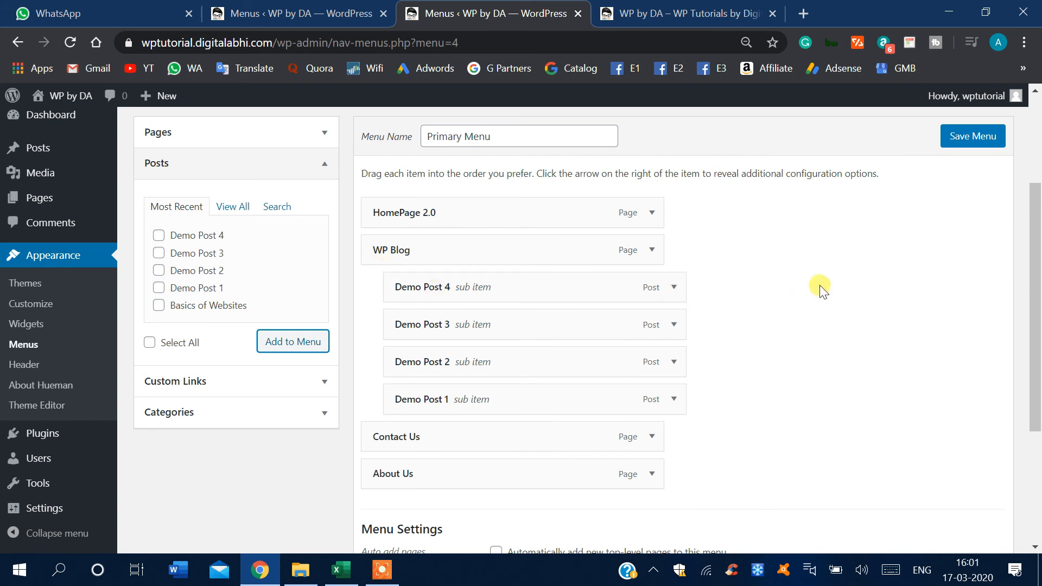
{"action": "left_click", "coordinate": [969, 139]}
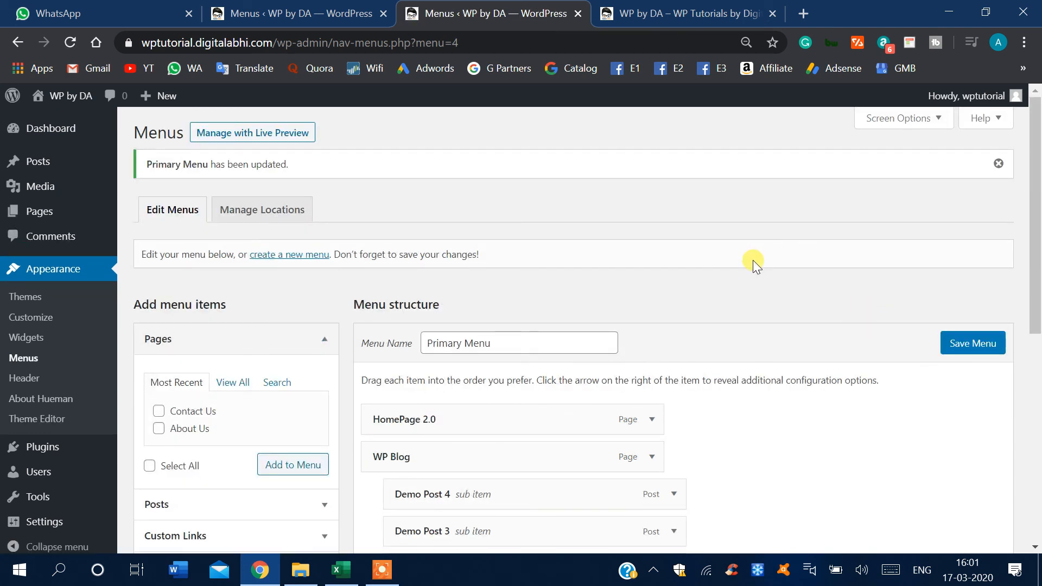
Reload the live homepage and check the WP Blog submenu in the topbar.
{"action": "left_click", "coordinate": [700, 15]}
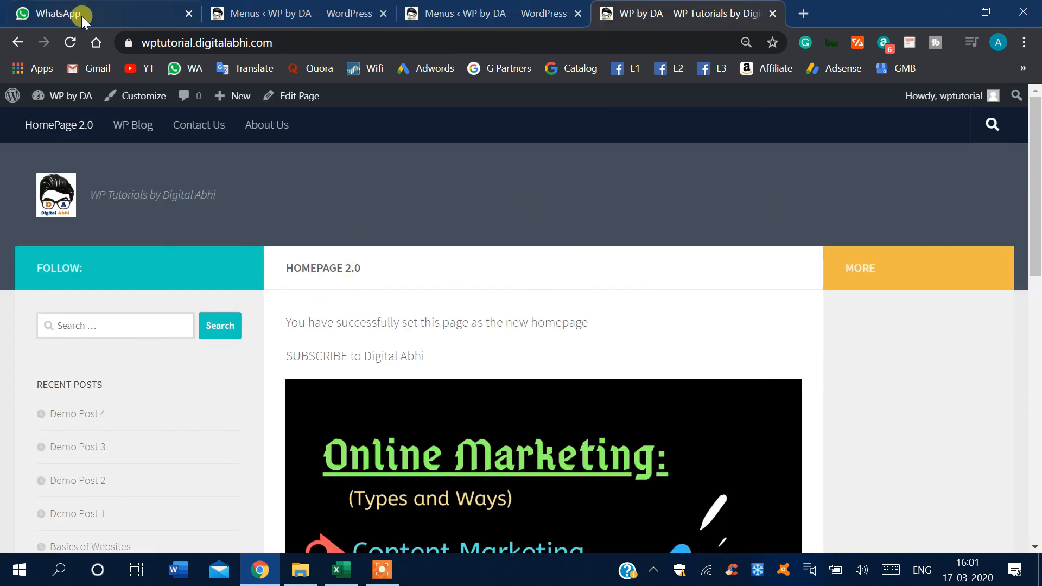
{"action": "left_click", "coordinate": [71, 38]}
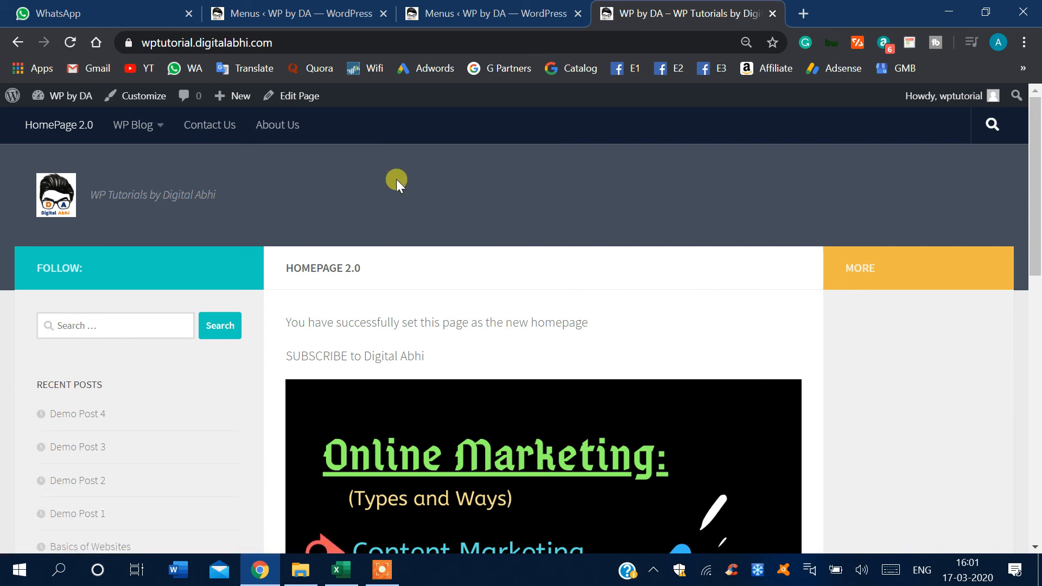
{"action": "mouse_move", "coordinate": [141, 131]}
{"action": "left_click", "coordinate": [383, 576]}
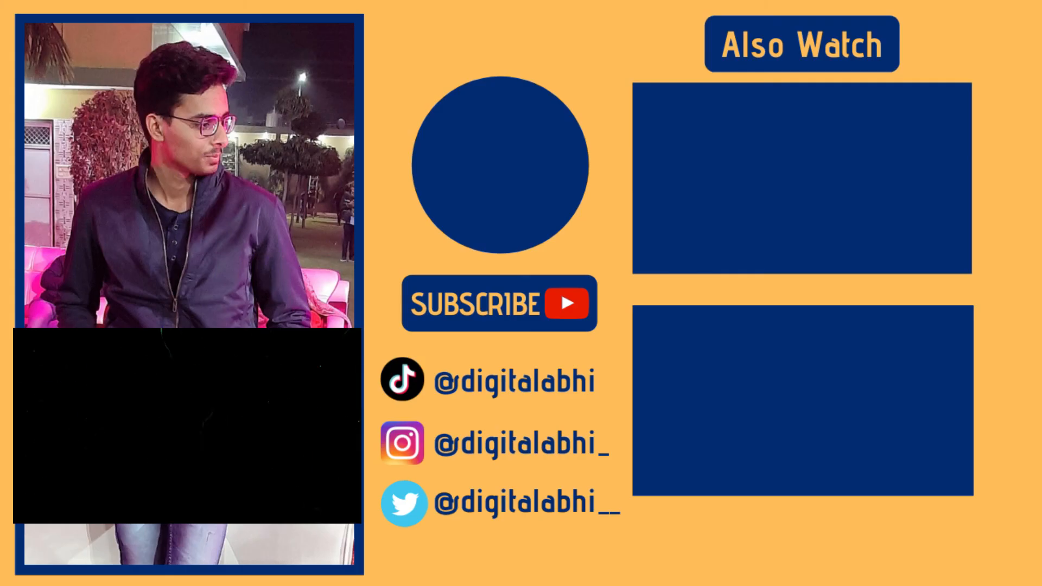